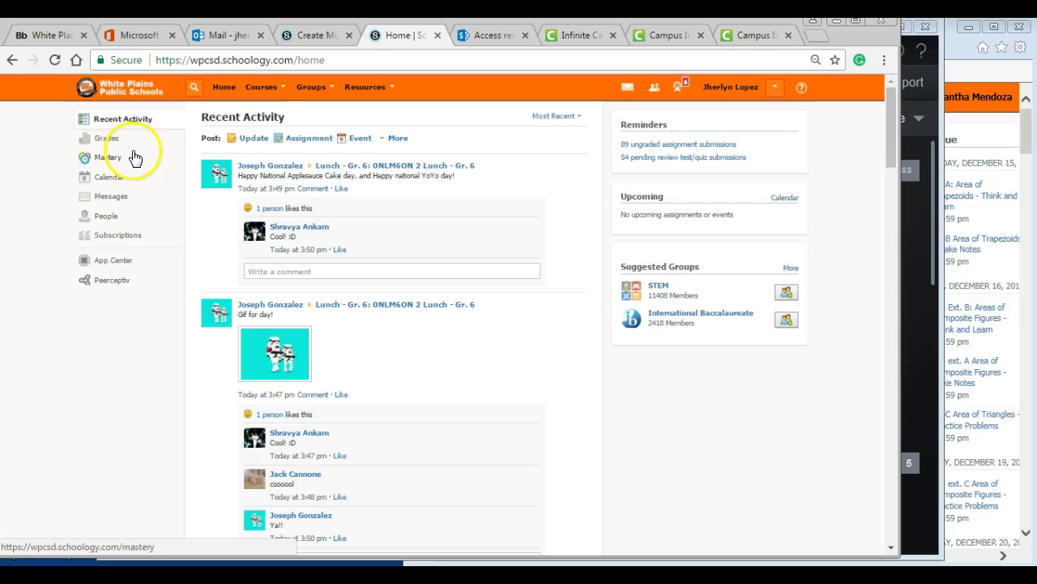
# Step: Open the Nearpod app's page from the App Center
pyautogui.click(215, 95)
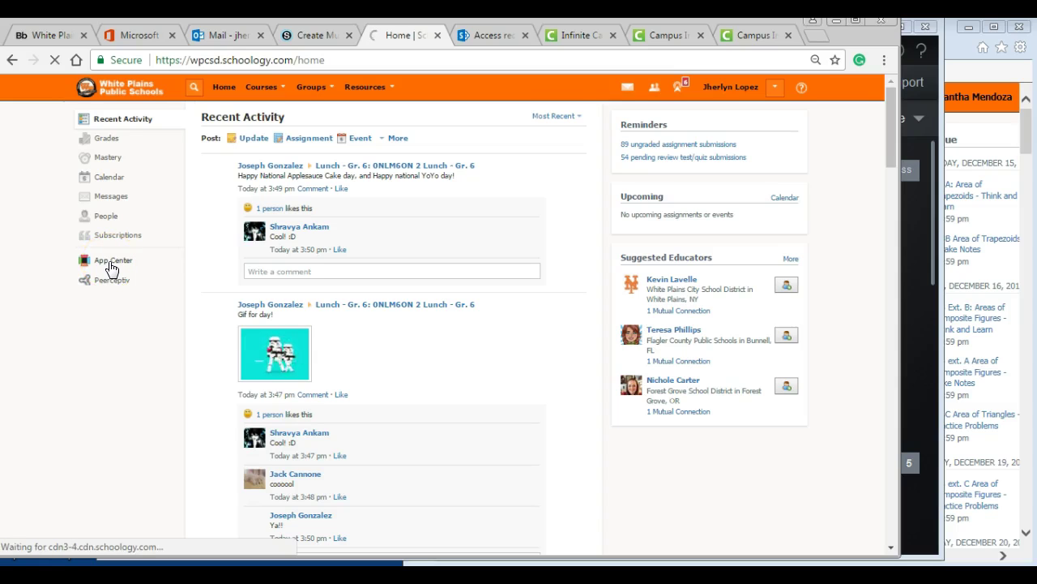
pyautogui.click(112, 266)
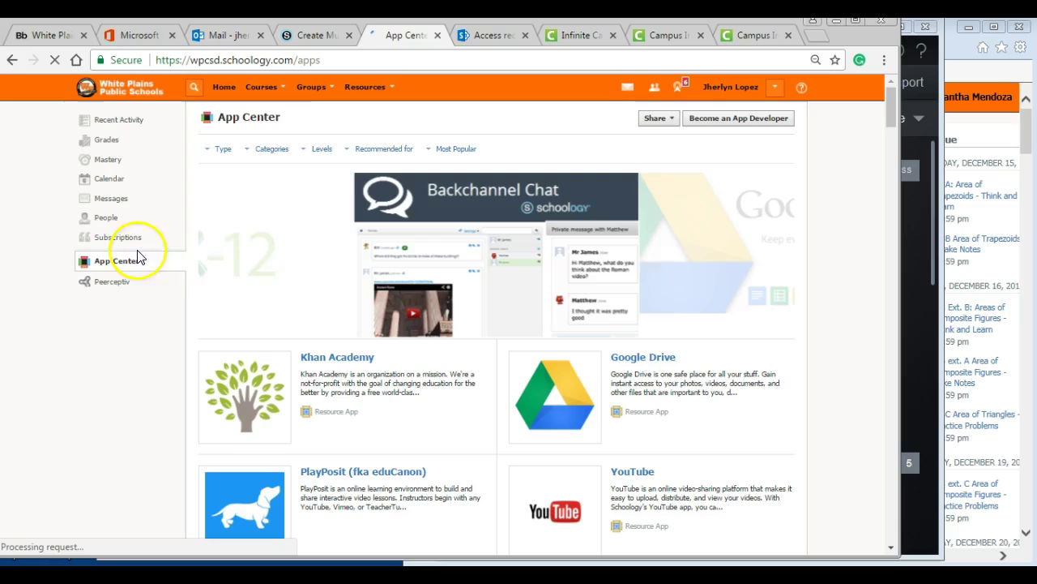
pyautogui.scroll(-2, 340, 280)
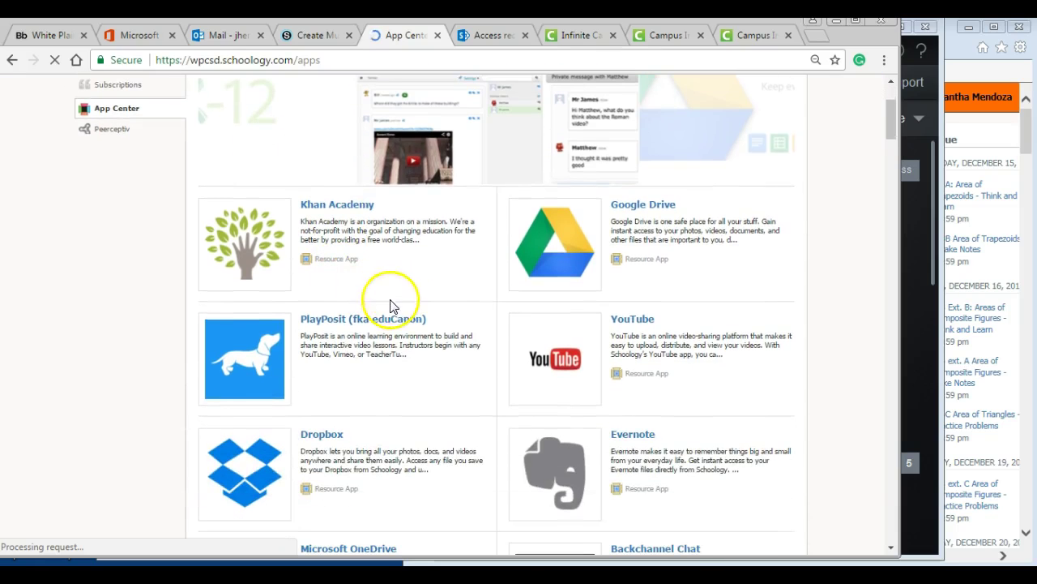
pyautogui.scroll(-7, 532, 359)
pyautogui.scroll(-4, 535, 362)
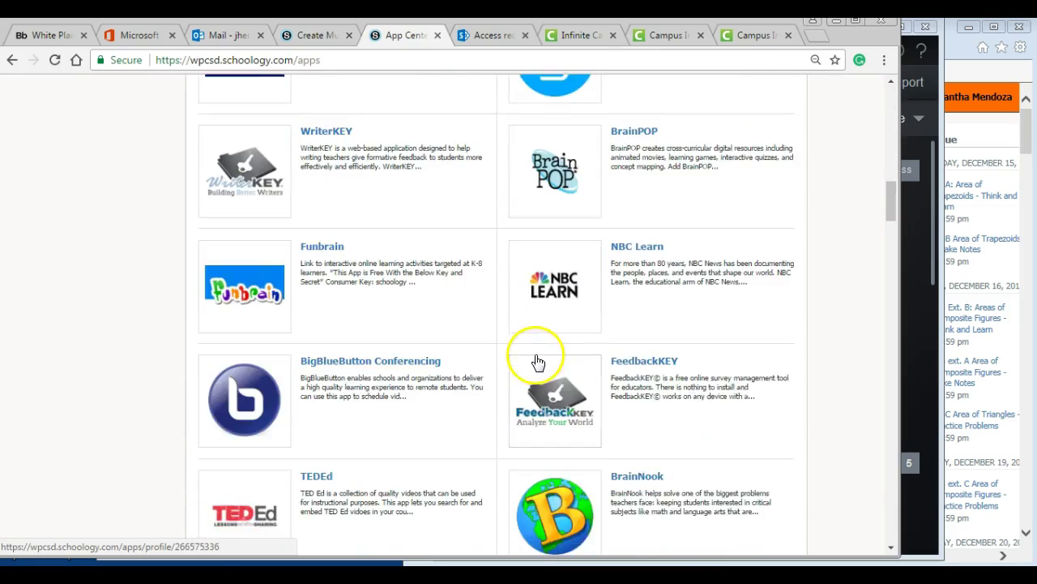
pyautogui.scroll(3, 519, 357)
pyautogui.click(594, 373)
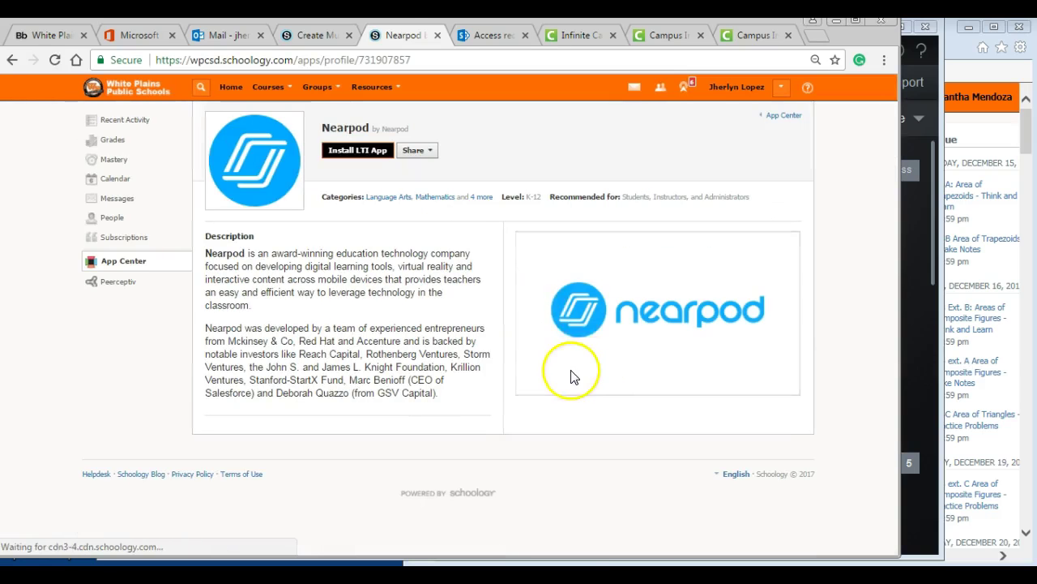
# Step: Review the courses offered for installing the Nearpod LTI app and cancel the installation
pyautogui.click(357, 149)
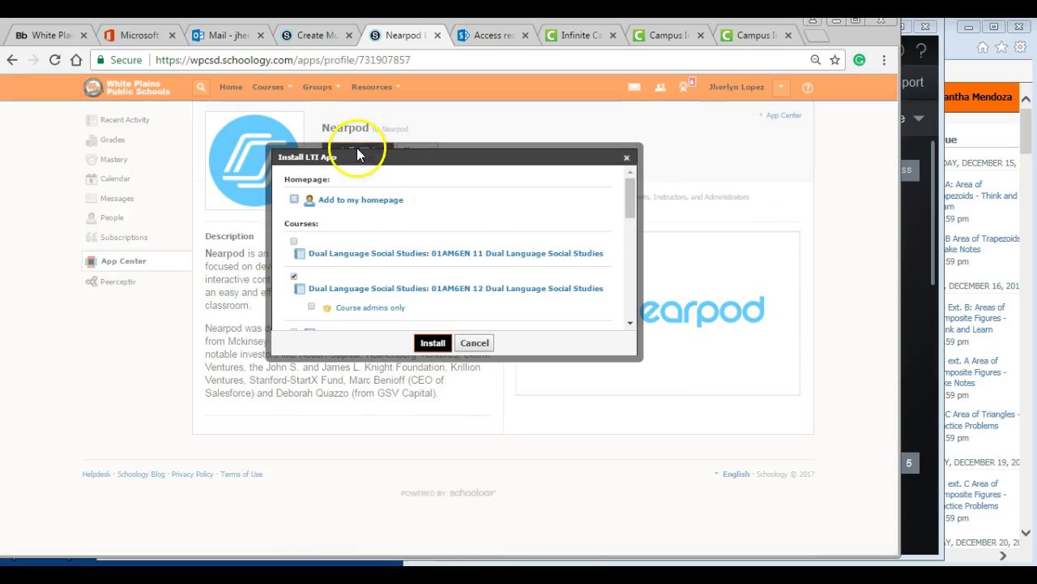
pyautogui.scroll(-2, 359, 214)
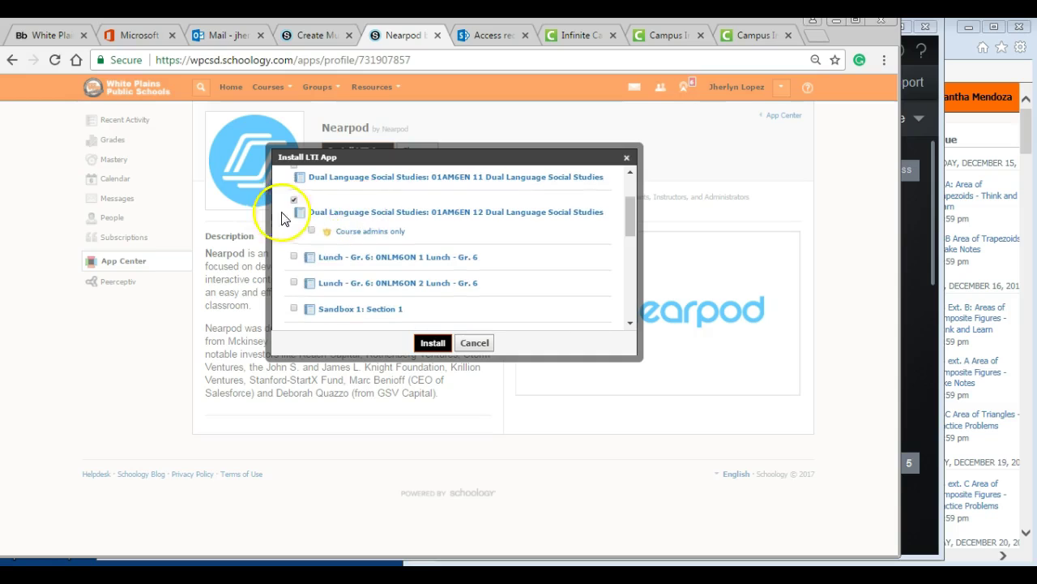
pyautogui.scroll(-5, 300, 227)
pyautogui.click(294, 247)
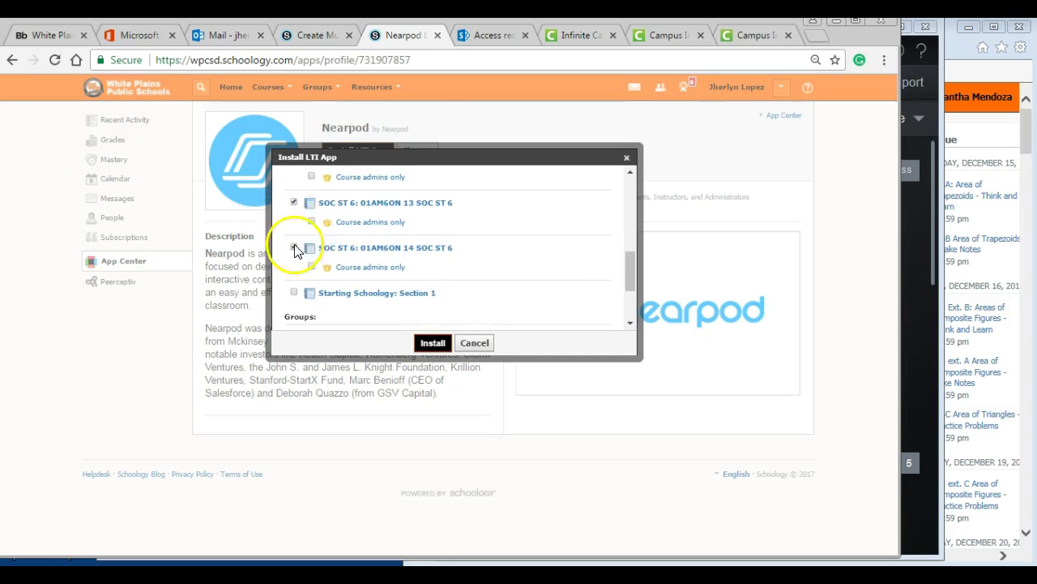
pyautogui.scroll(-2, 389, 292)
pyautogui.click(475, 344)
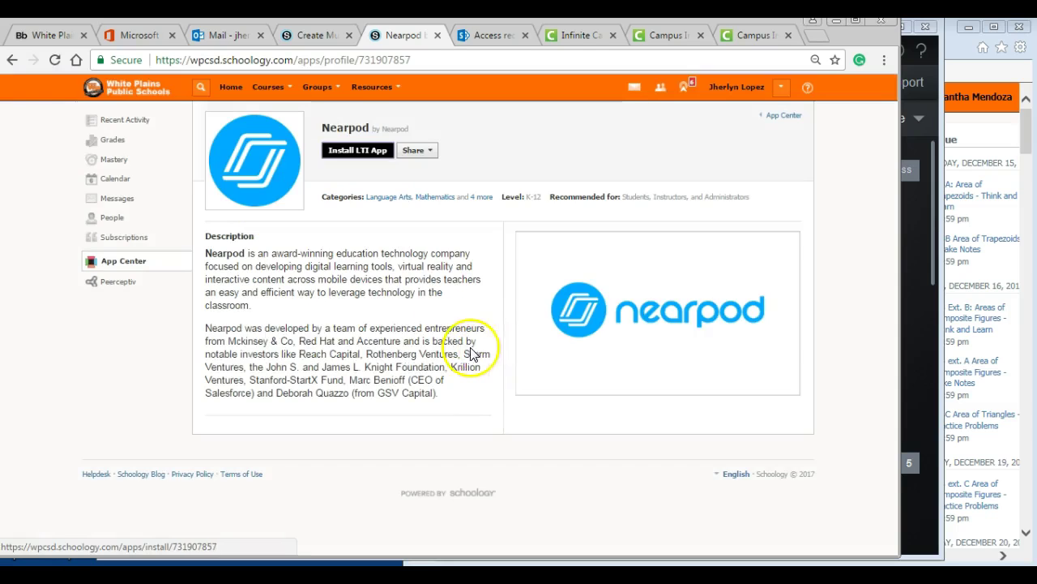
# Step: Open the SOC ST 6: 01AM6ON 12 SOC ST 6 course from the teacher's course list
pyautogui.click(269, 94)
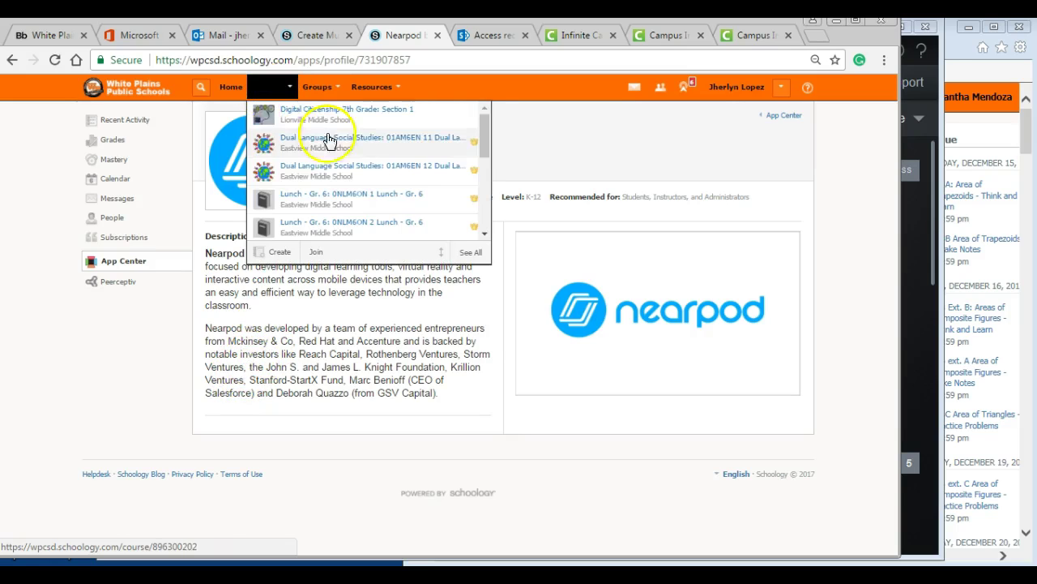
pyautogui.scroll(-3, 299, 203)
pyautogui.scroll(-2, 301, 202)
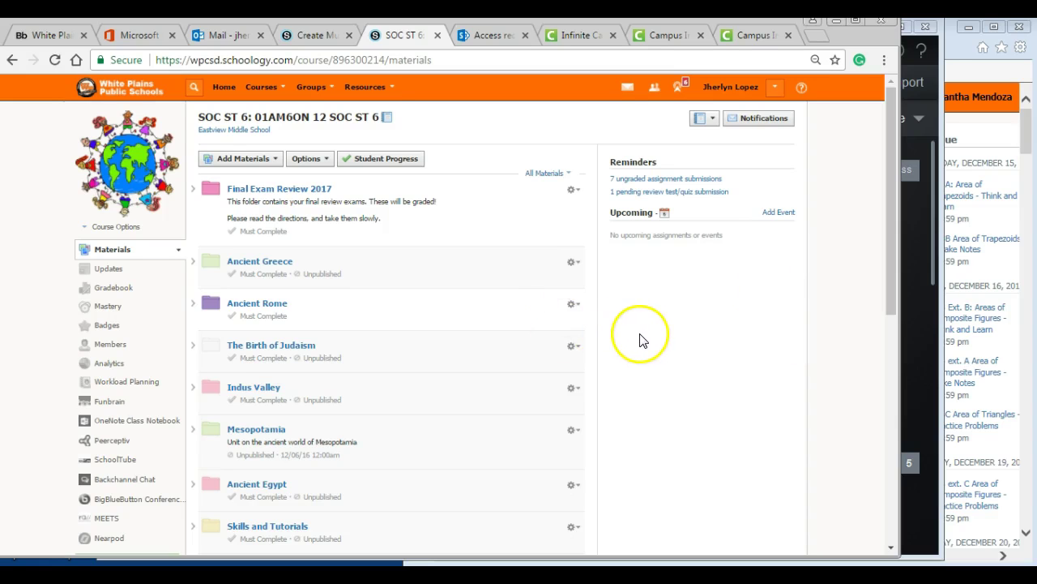
pyautogui.scroll(-1, 28, 354)
pyautogui.scroll(1, 29, 357)
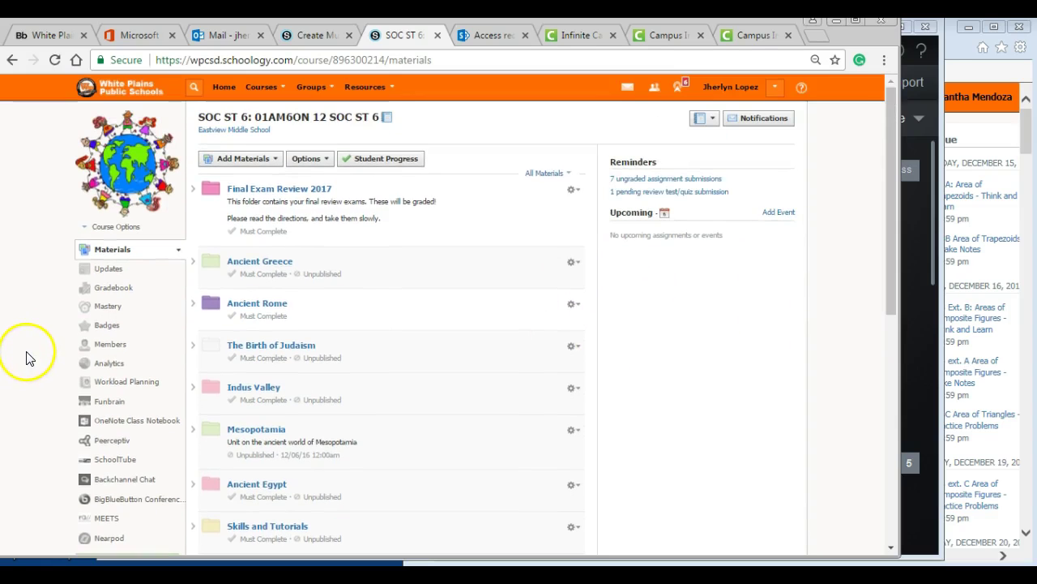
# Step: Open Nearpod within the course to display the teacher's lesson library
pyautogui.scroll(-2, 99, 461)
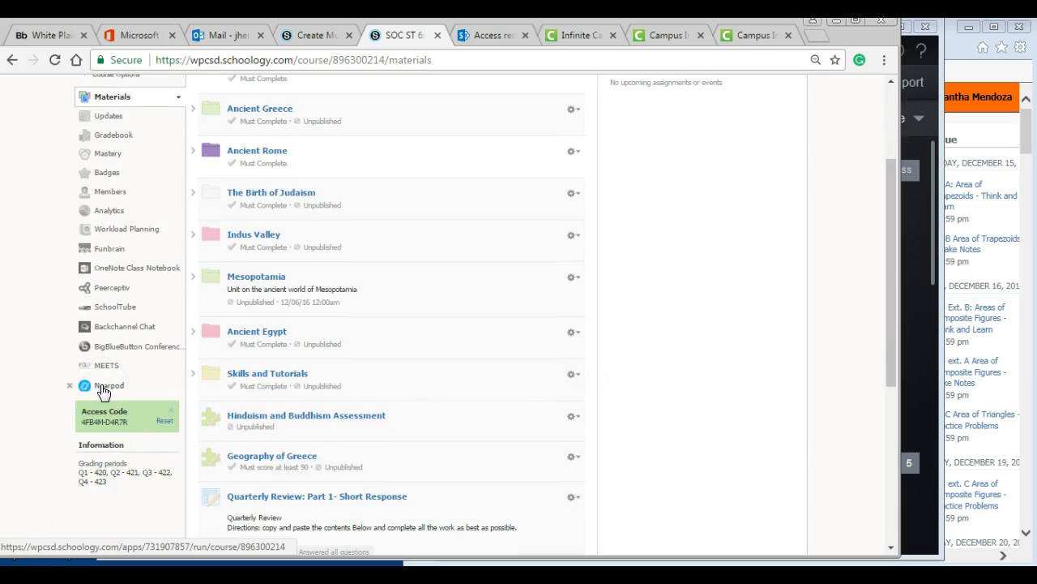
pyautogui.scroll(2, 624, 382)
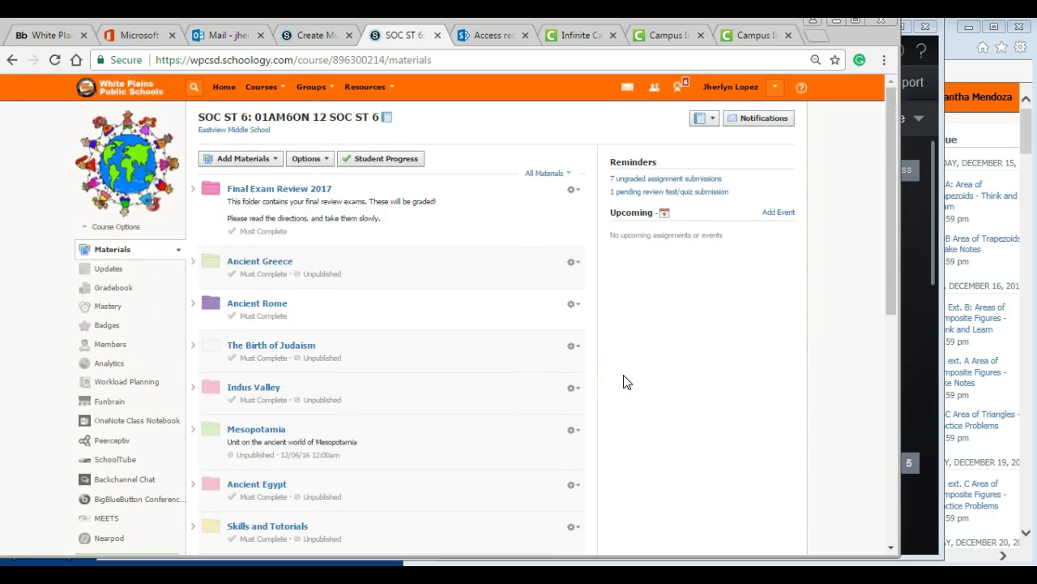
pyautogui.scroll(-2, 624, 382)
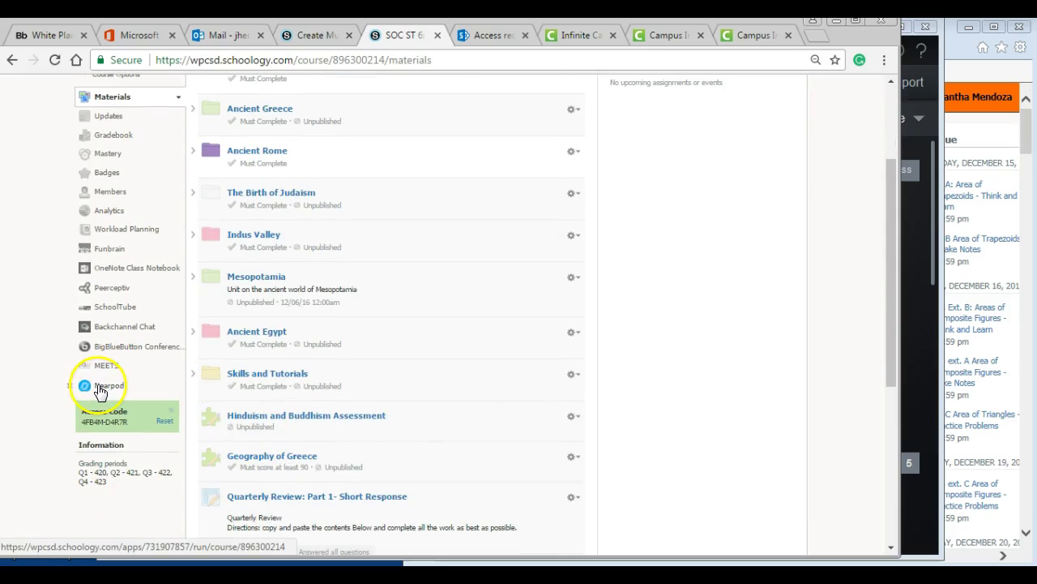
pyautogui.click(99, 391)
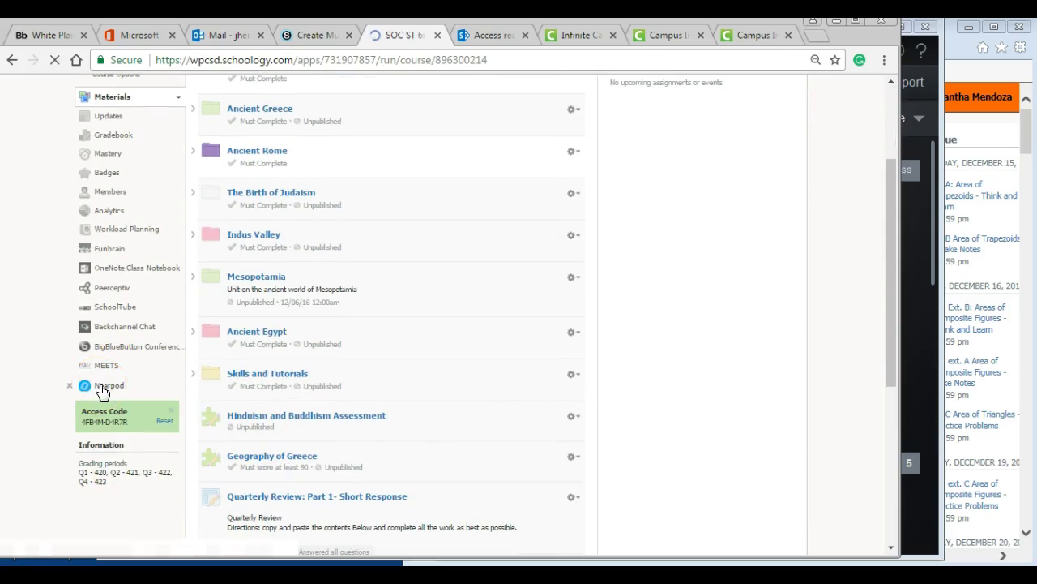
pyautogui.click(117, 408)
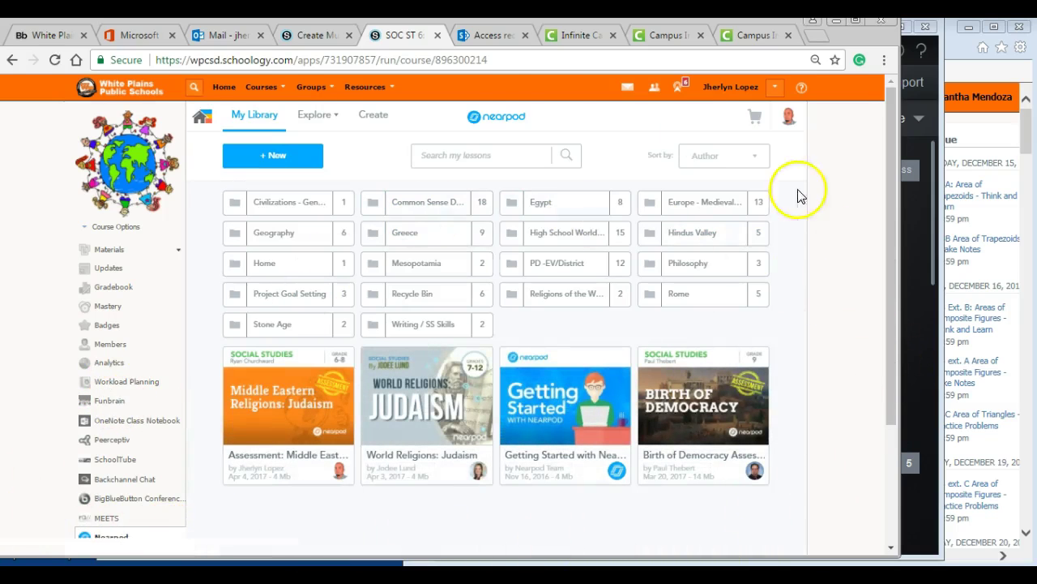
pyautogui.moveTo(460, 444)
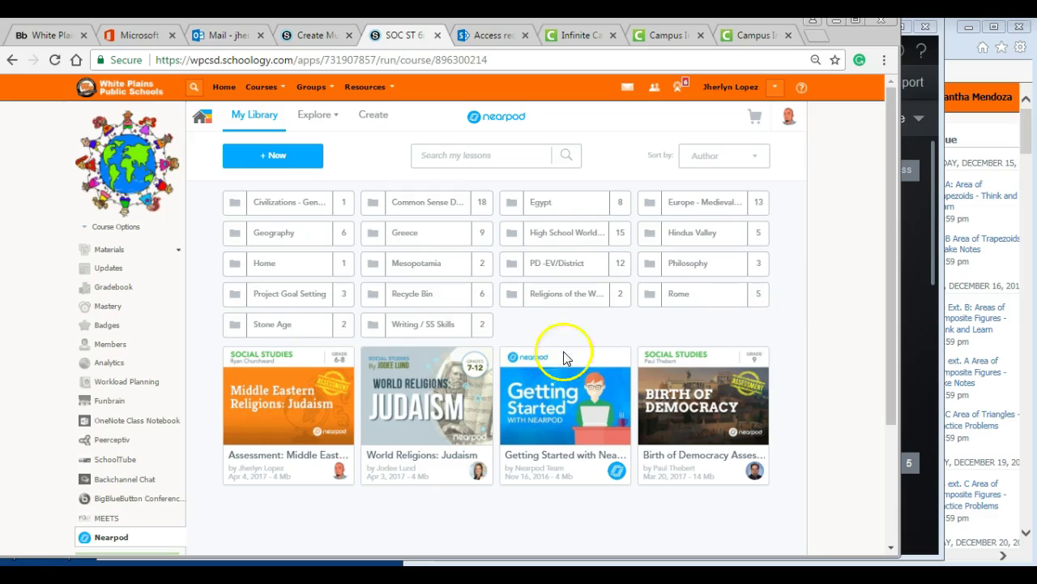
pyautogui.moveTo(470, 388)
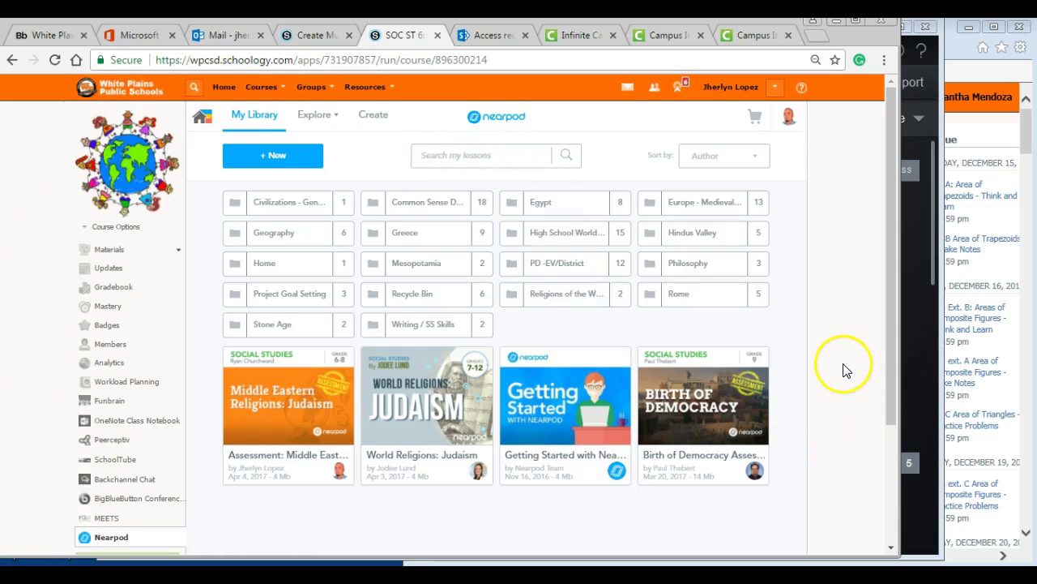
# Step: Minimise the Screencast-O-Matic window and narrow the teacher's browser window to about half the screen
pyautogui.click(936, 50)
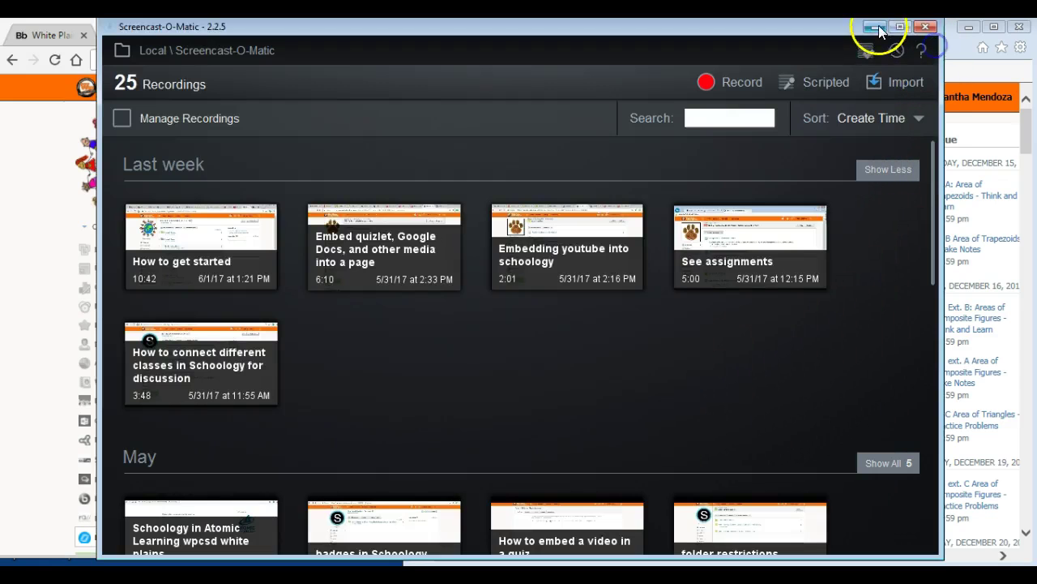
pyautogui.click(881, 29)
pyautogui.moveTo(862, 38); pyautogui.dragTo(856, 43)
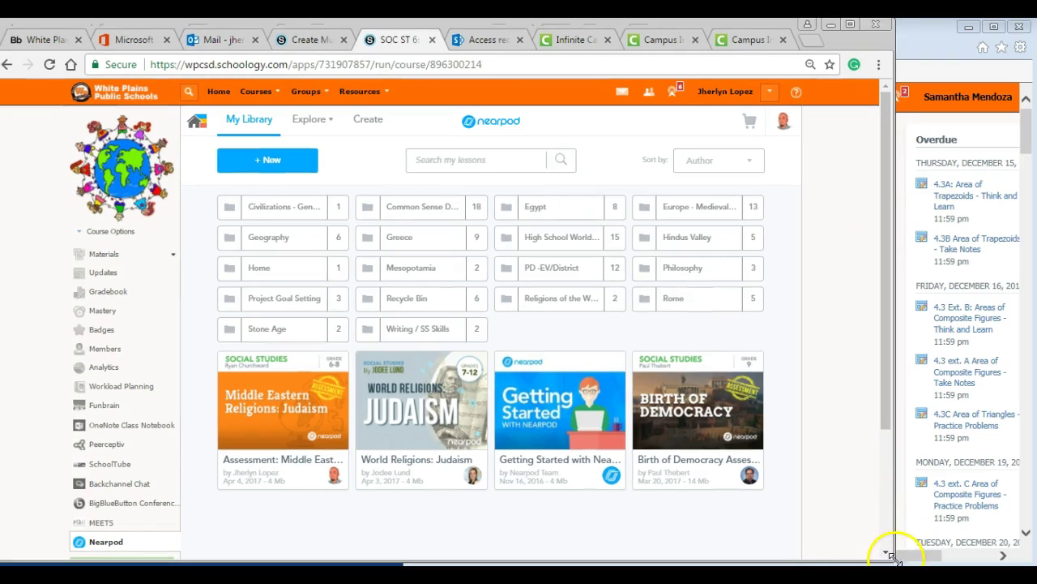
pyautogui.moveTo(892, 556); pyautogui.dragTo(556, 545)
# Step: Set the page zoom in the teacher's browser to 67%
pyautogui.click(535, 60)
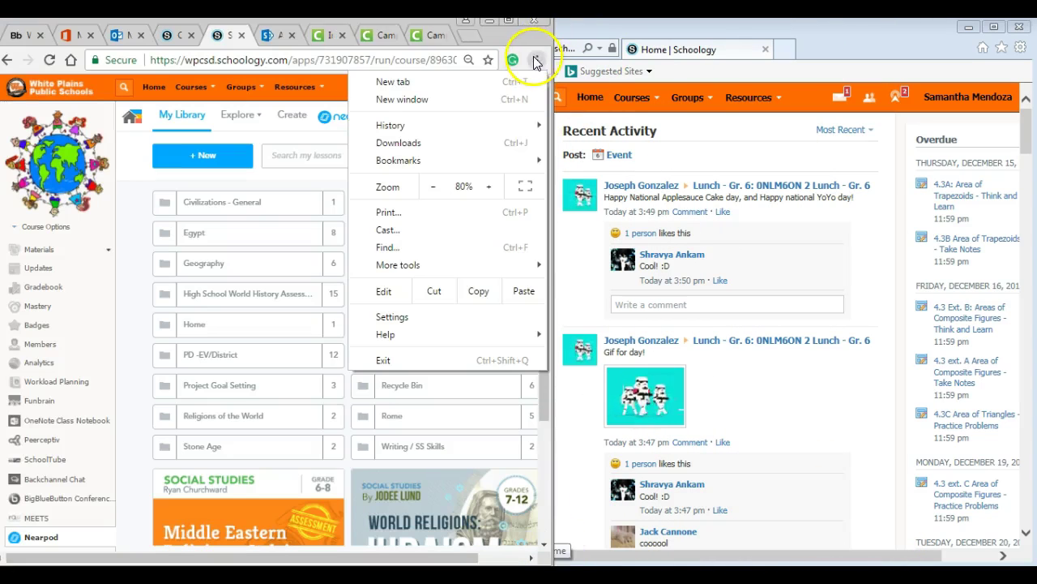
pyautogui.click(433, 188)
pyautogui.click(432, 188)
pyautogui.click(433, 188)
pyautogui.click(433, 188)
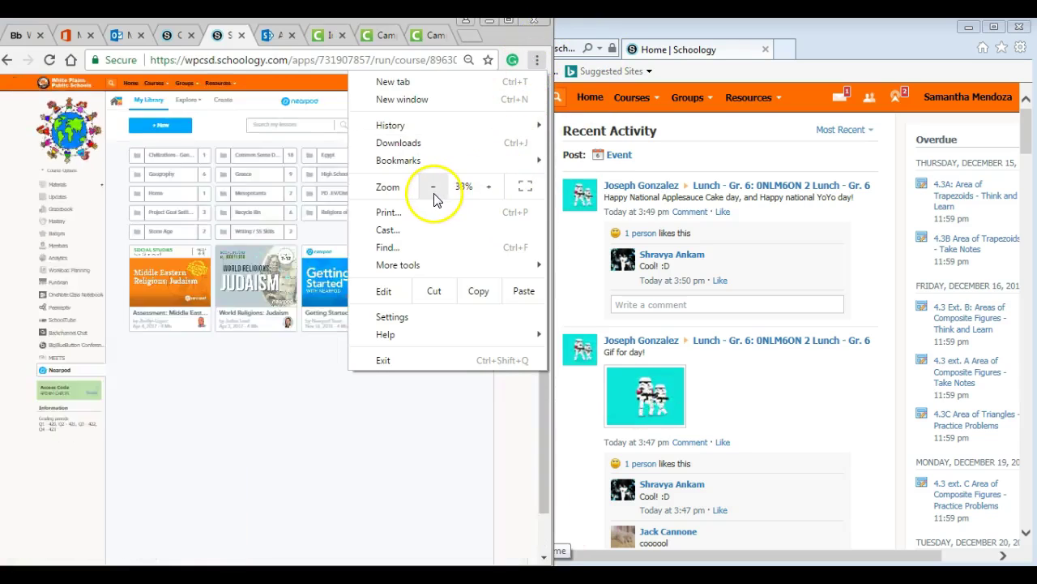
pyautogui.click(488, 187)
pyautogui.click(487, 187)
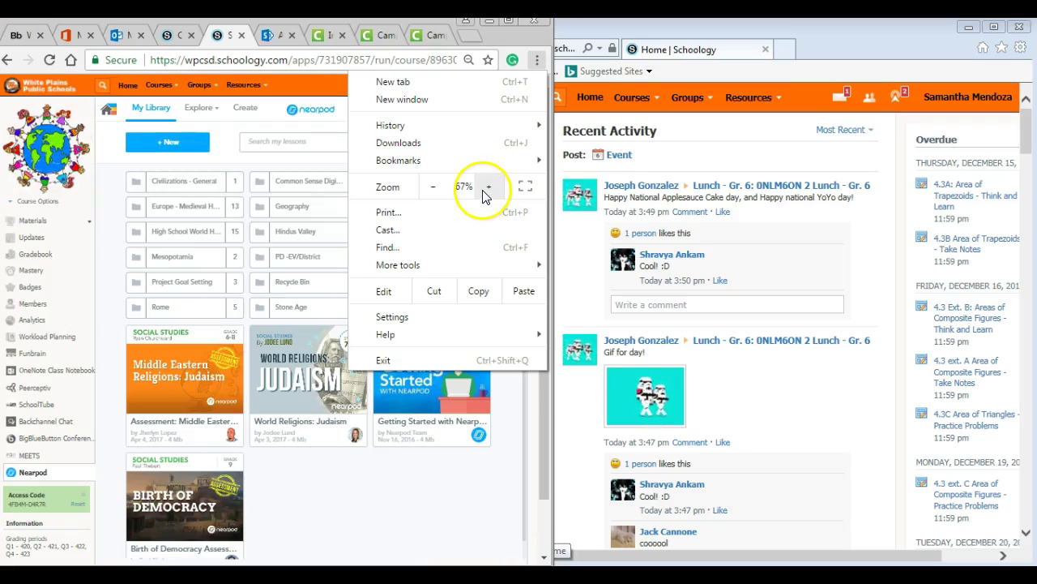
pyautogui.click(529, 432)
pyautogui.moveTo(344, 371)
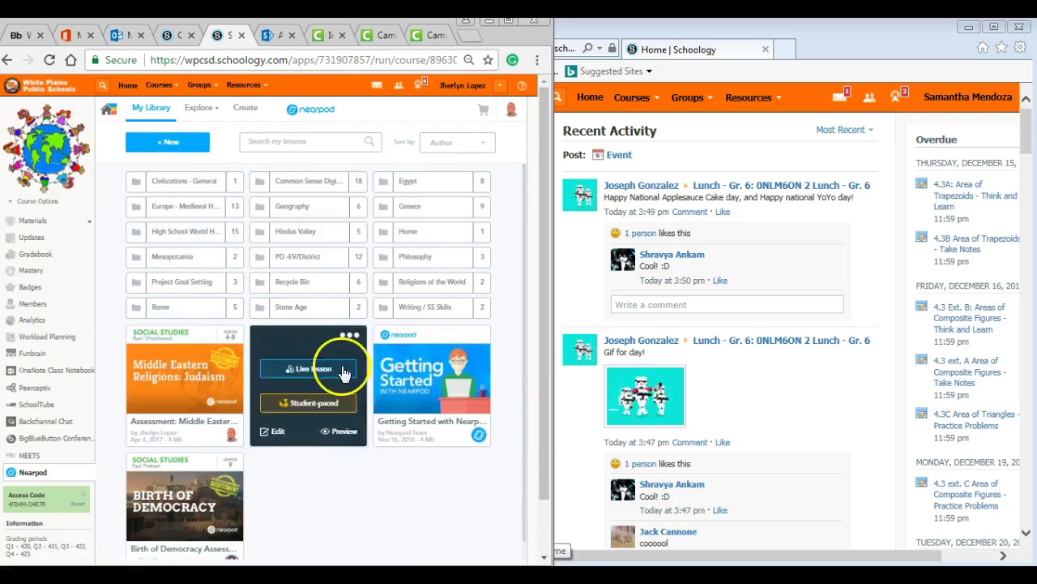
# Step: Switch to the student's Internet Explorer window and set its zoom to 75%
pyautogui.click(877, 50)
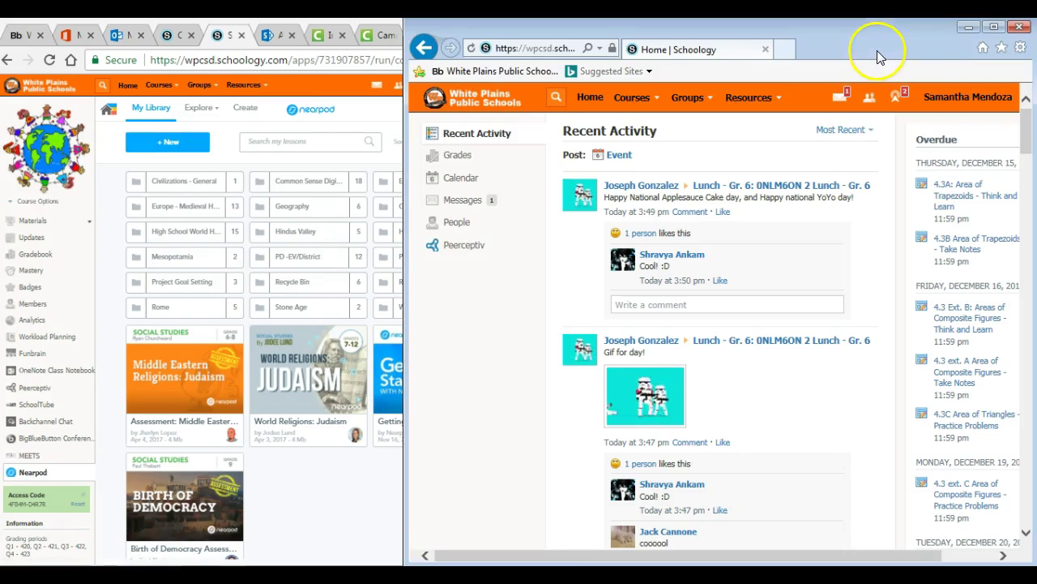
pyautogui.click(1020, 48)
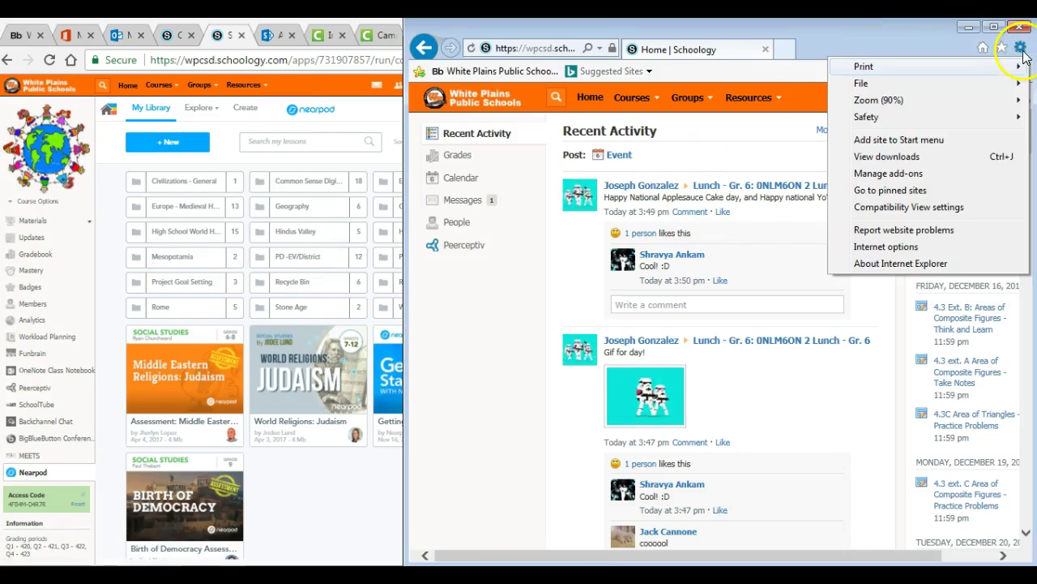
pyautogui.moveTo(1000, 102)
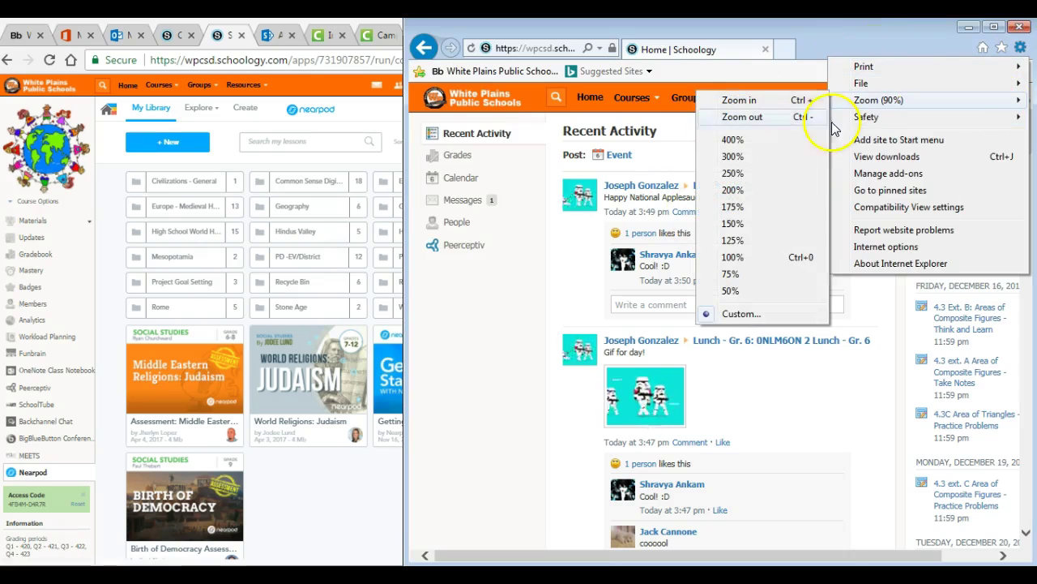
pyautogui.click(746, 274)
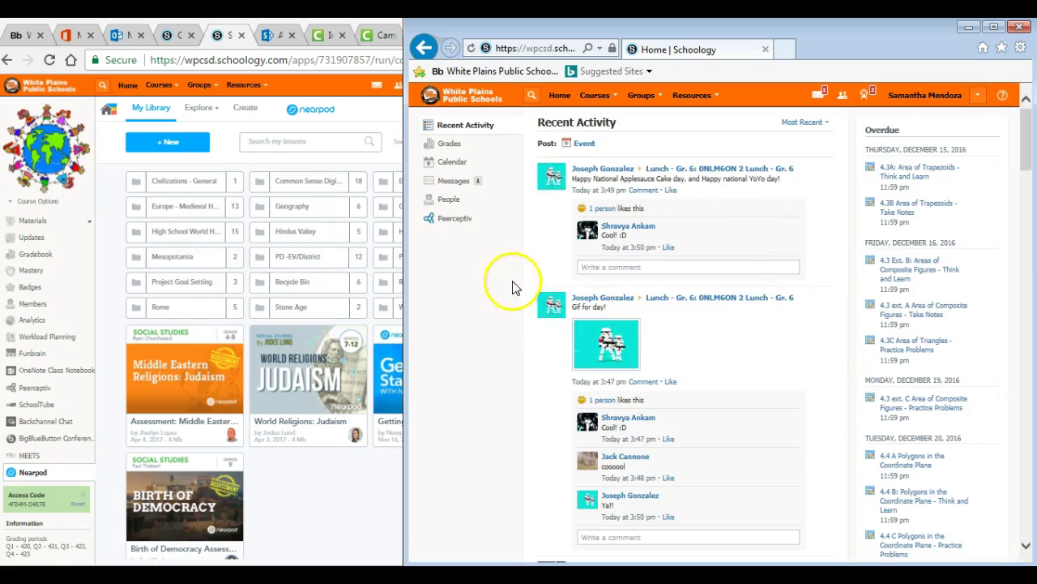
# Step: Open the SOC ST 6: 01AM6ON 12 SOC ST 6 course in the student's account
pyautogui.click(595, 95)
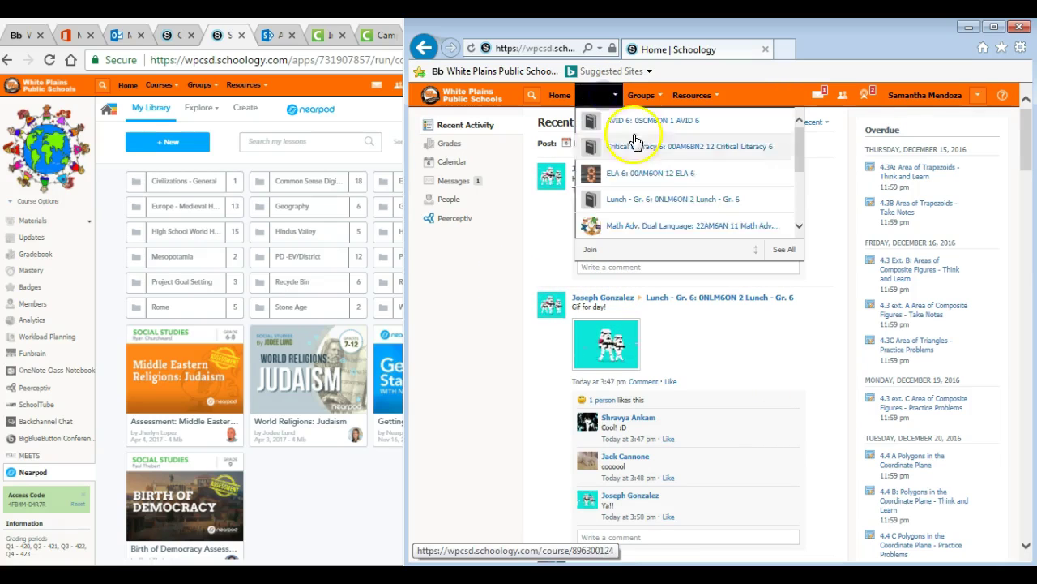
pyautogui.scroll(-3, 646, 174)
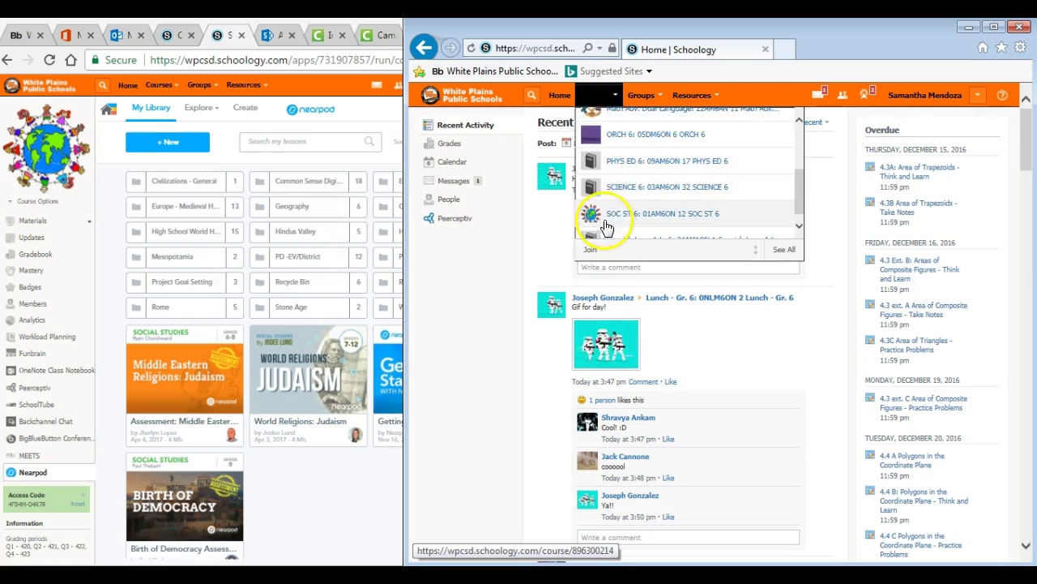
pyautogui.click(624, 215)
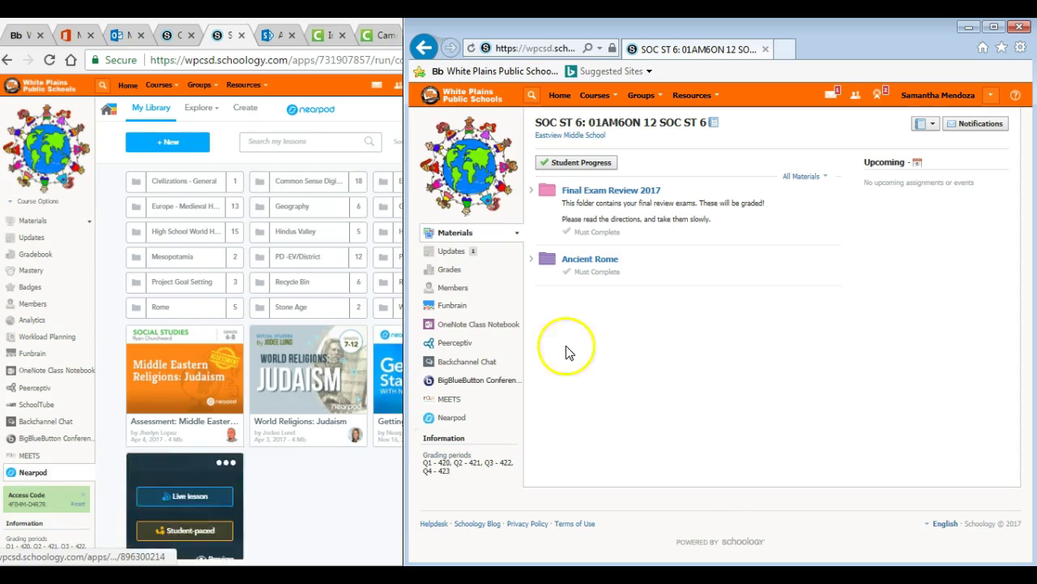
# Step: Switch to the teacher's browser and launch the Birth of Democracy assessment as a live lesson
pyautogui.click(324, 530)
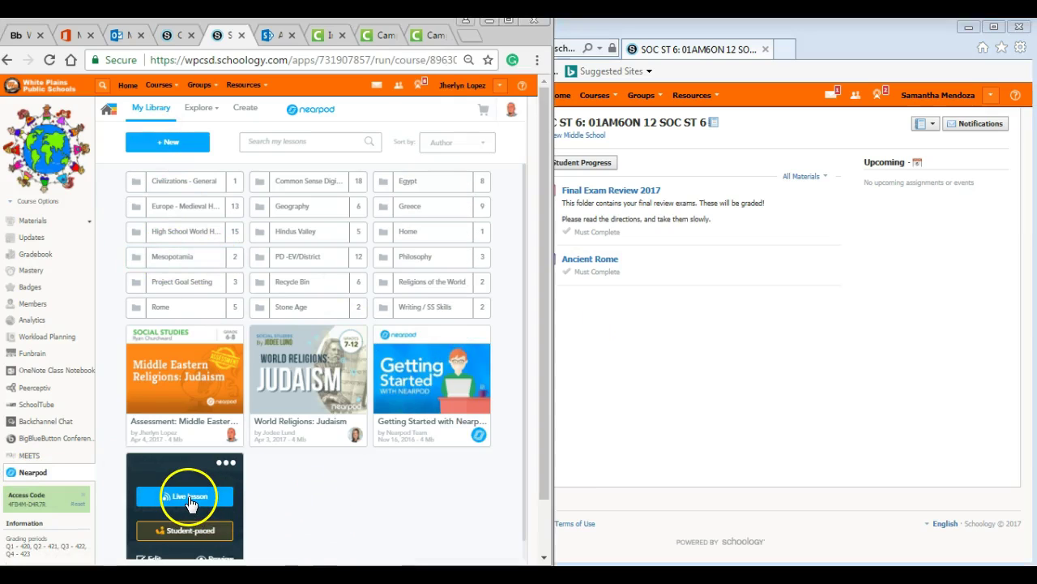
pyautogui.click(191, 499)
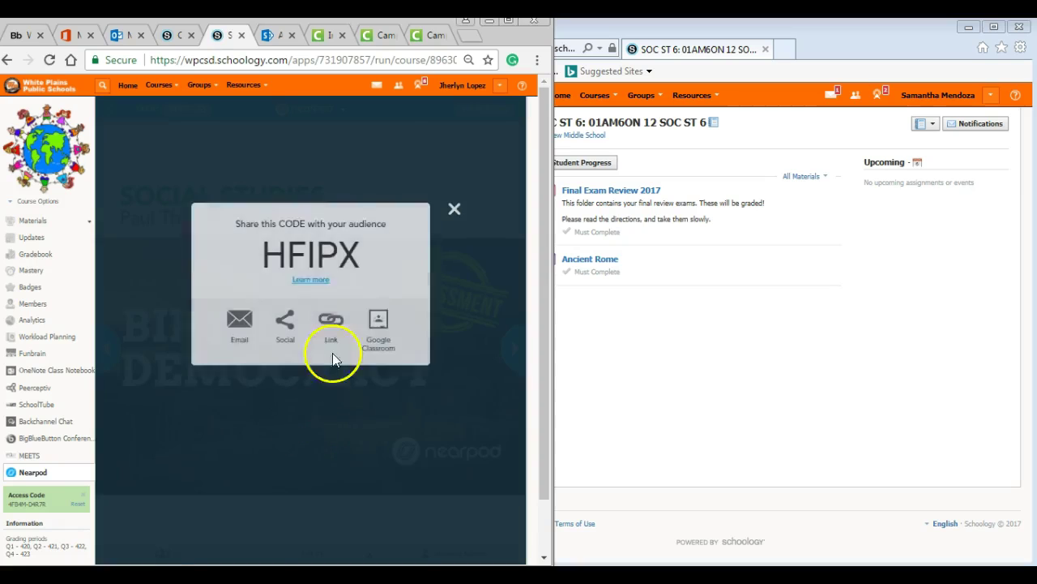
# Step: Switch to the student's window and join the live Nearpod session with the shared session code and the student's name
pyautogui.click(788, 401)
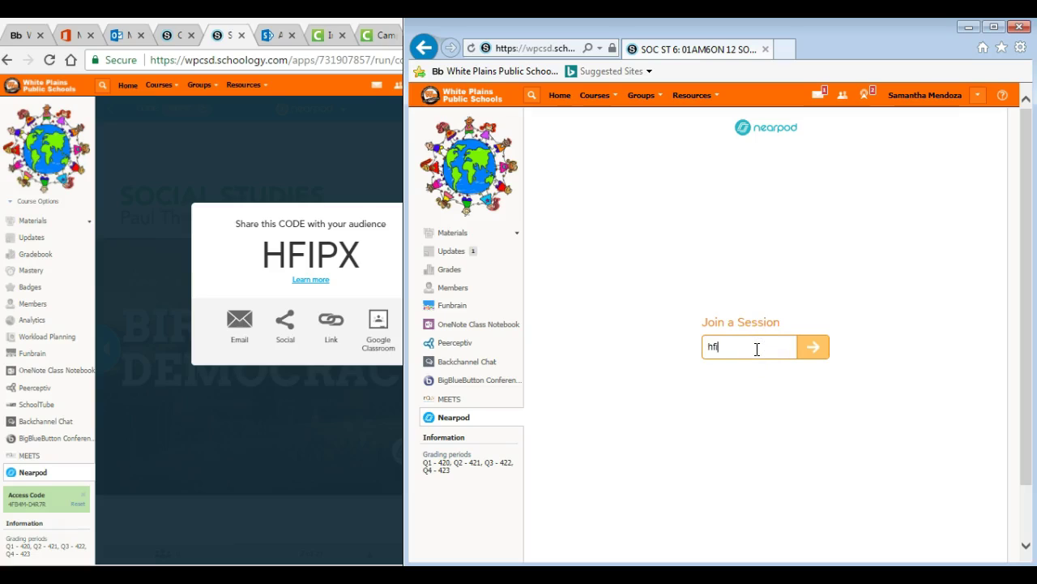
pyautogui.click(810, 348)
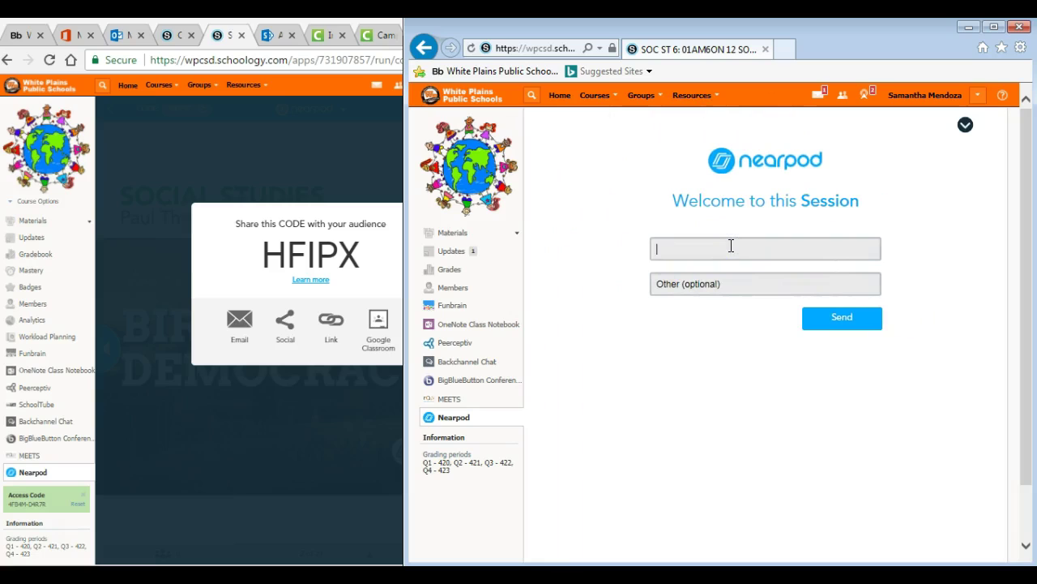
pyautogui.write('joey')
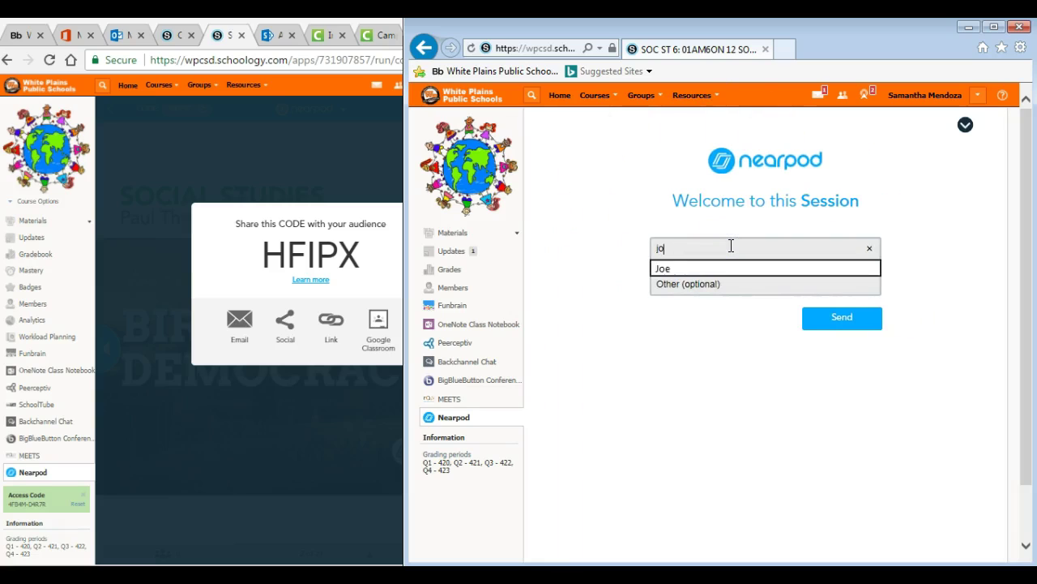
pyautogui.click(829, 317)
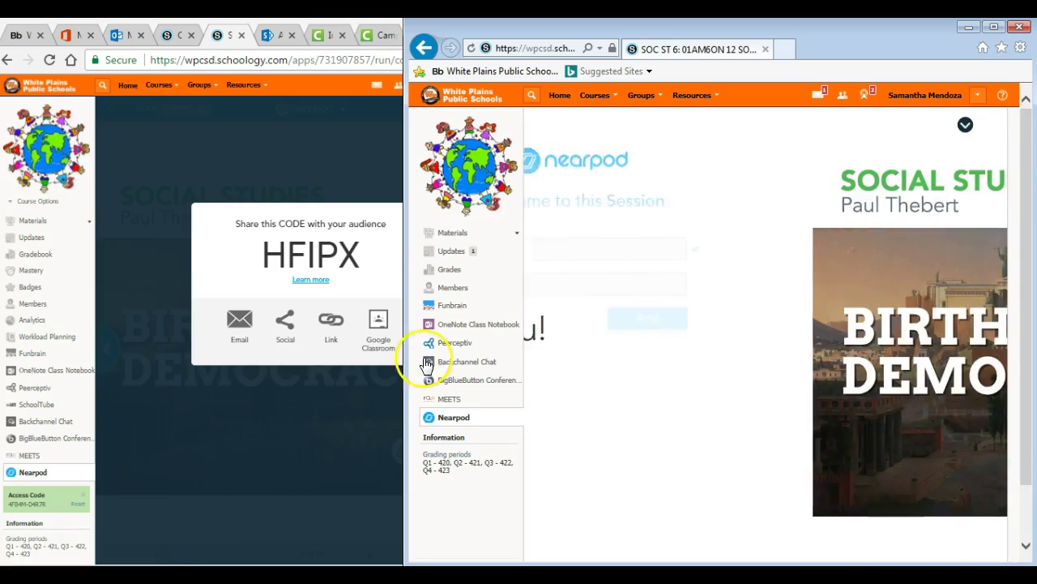
# Step: Return to the teacher's browser, dismiss the code sharing window and advance the live lesson to the video on slide 6
pyautogui.click(366, 200)
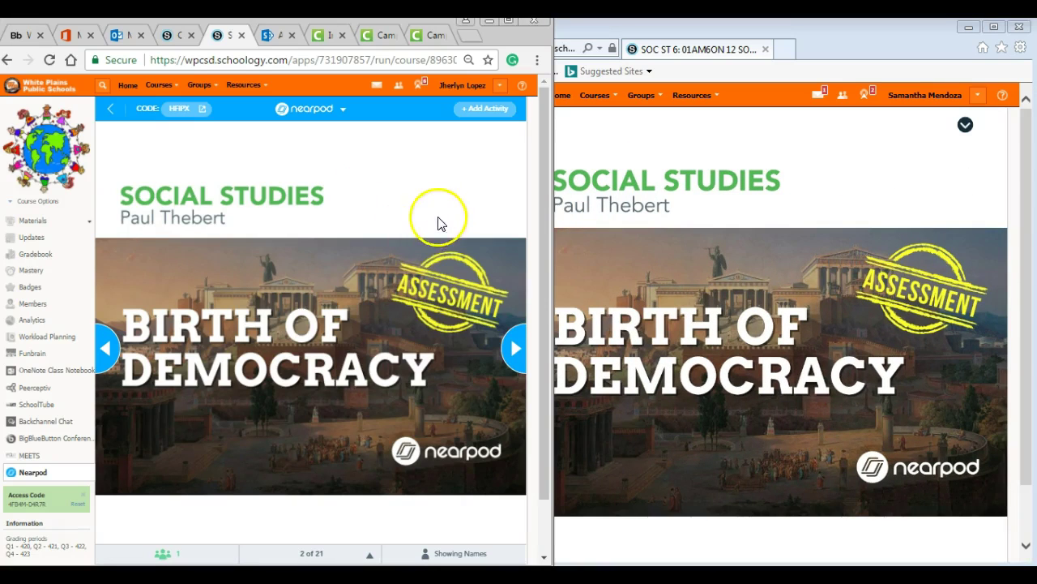
pyautogui.click(515, 348)
pyautogui.click(517, 350)
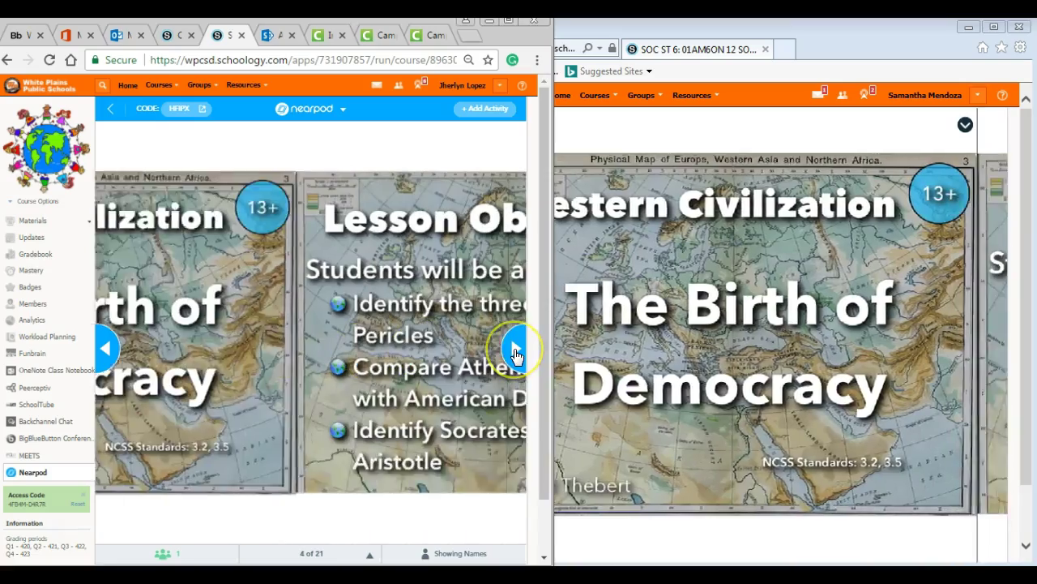
pyautogui.click(516, 354)
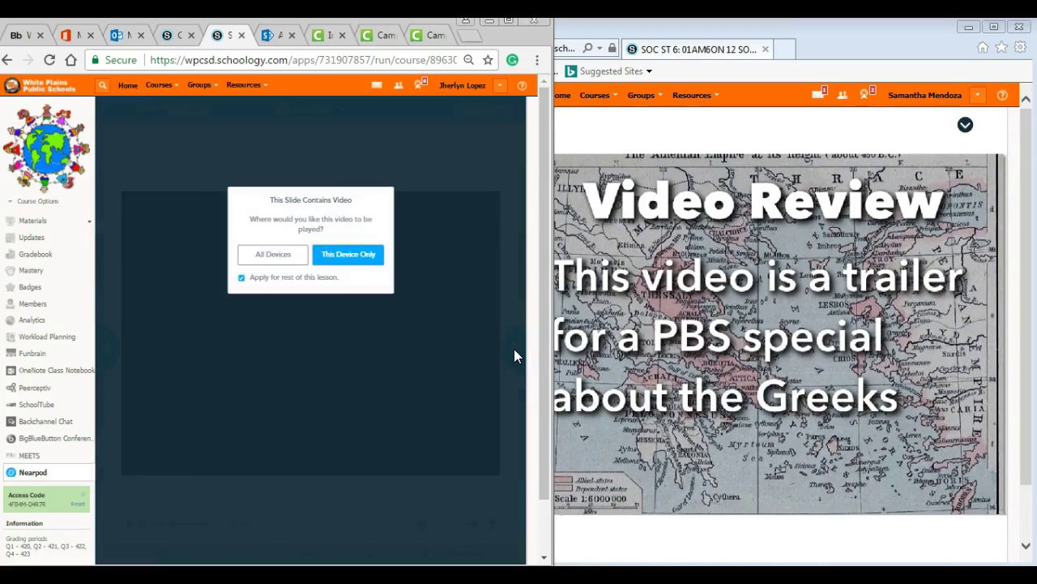
# Step: Play the slide 6 video on this device only and advance the lesson to the question about a legacy of the Greeks
pyautogui.click(333, 258)
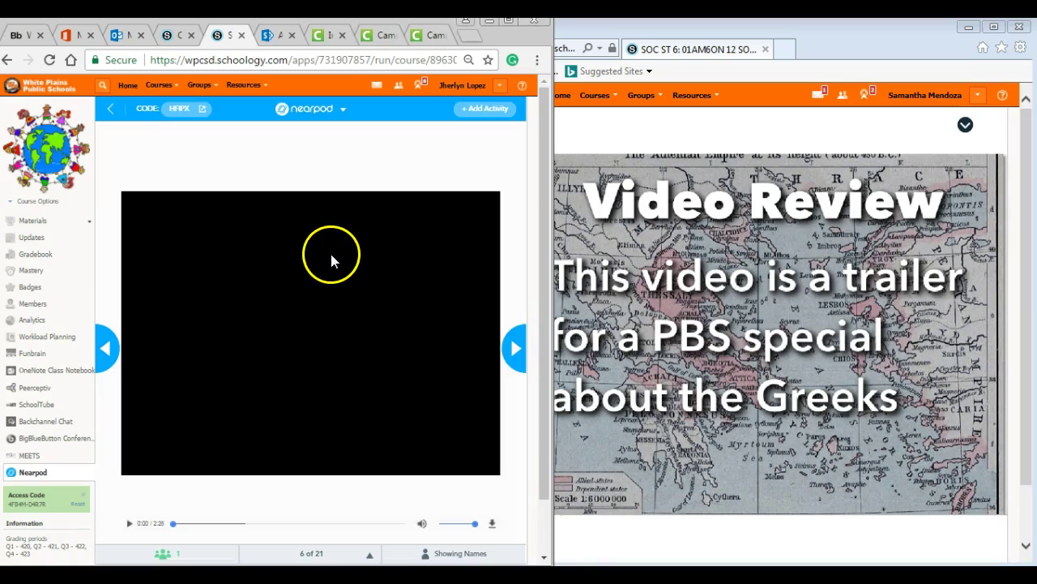
pyautogui.click(128, 523)
pyautogui.click(511, 351)
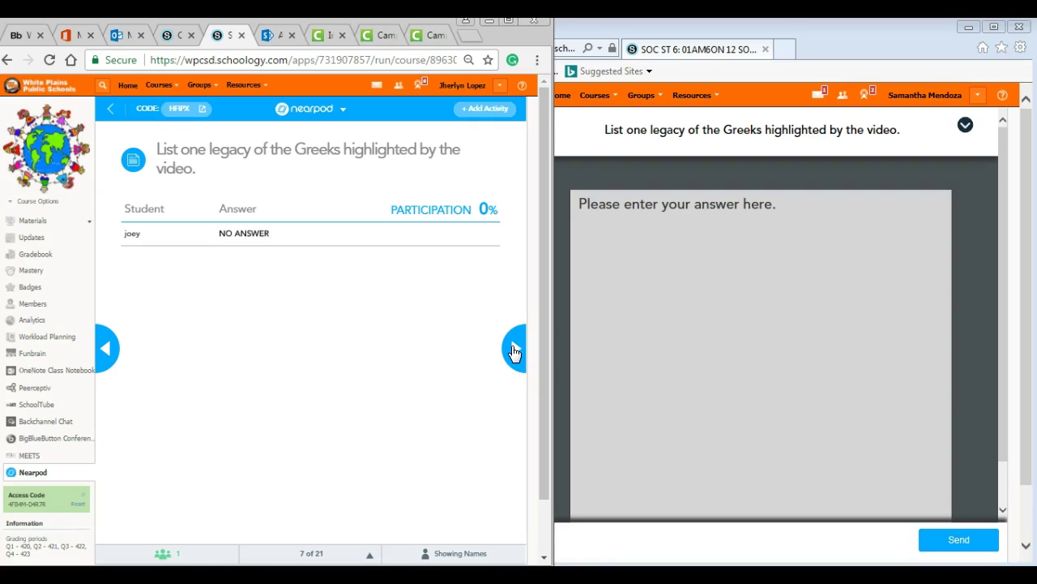
# Step: Advance the live lesson to the slide 10 multiple-choice question about strengthening Athenian democracy
pyautogui.click(514, 351)
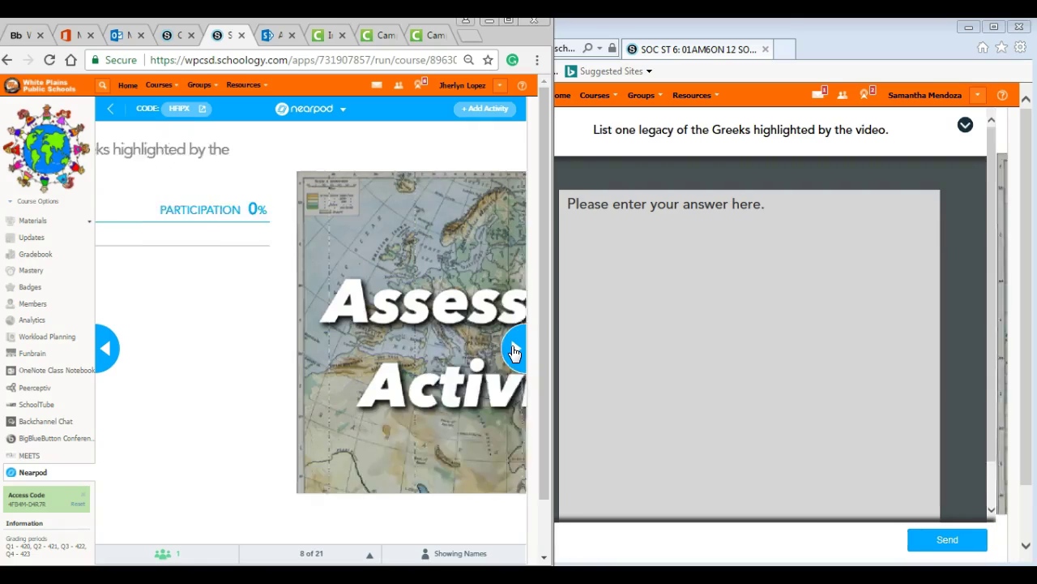
pyautogui.click(514, 351)
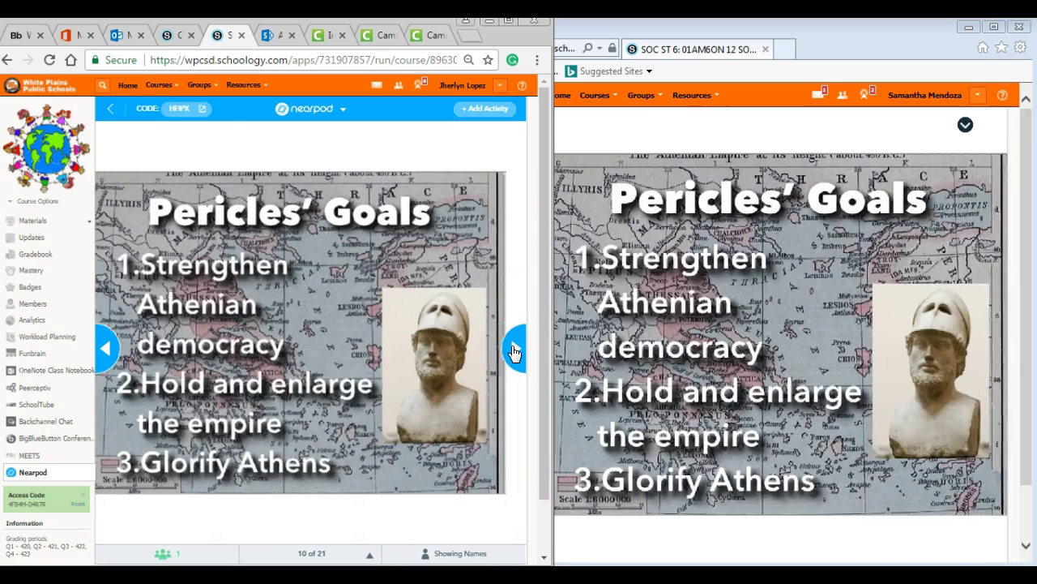
pyautogui.click(514, 351)
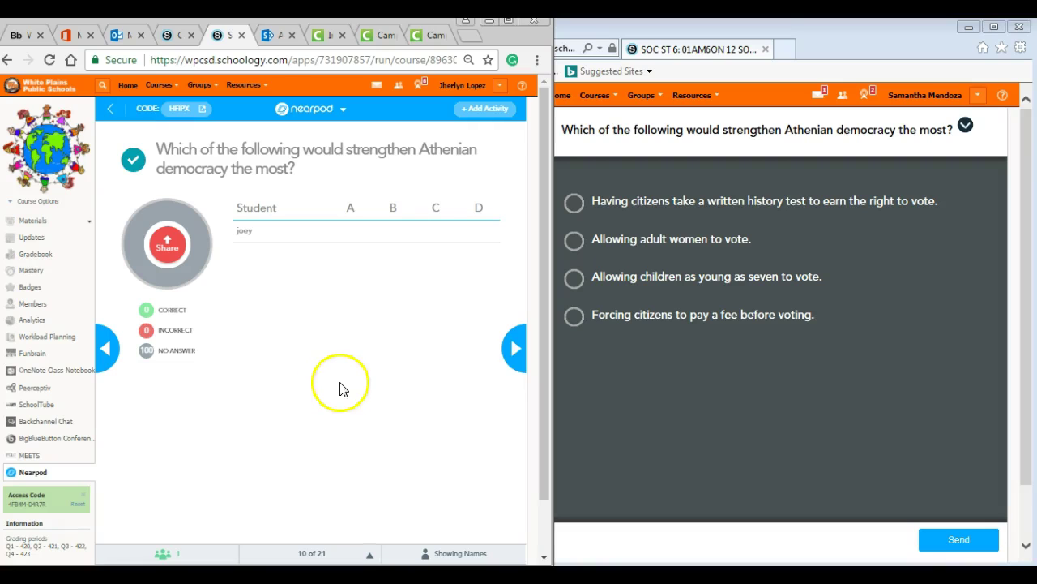
# Step: End the live Birth of Democracy session from the teacher's account
pyautogui.click(334, 118)
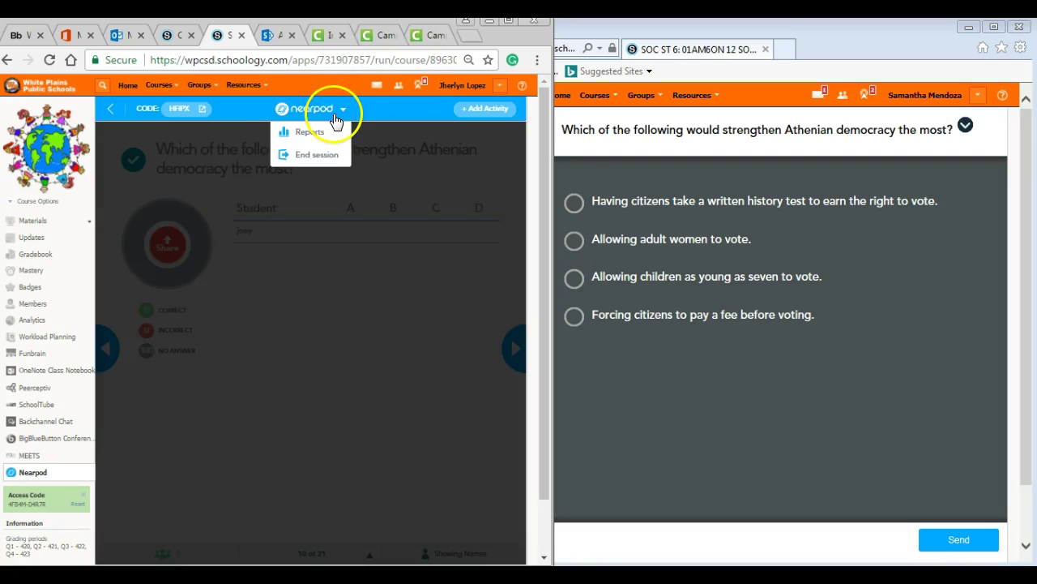
pyautogui.click(312, 154)
pyautogui.click(347, 253)
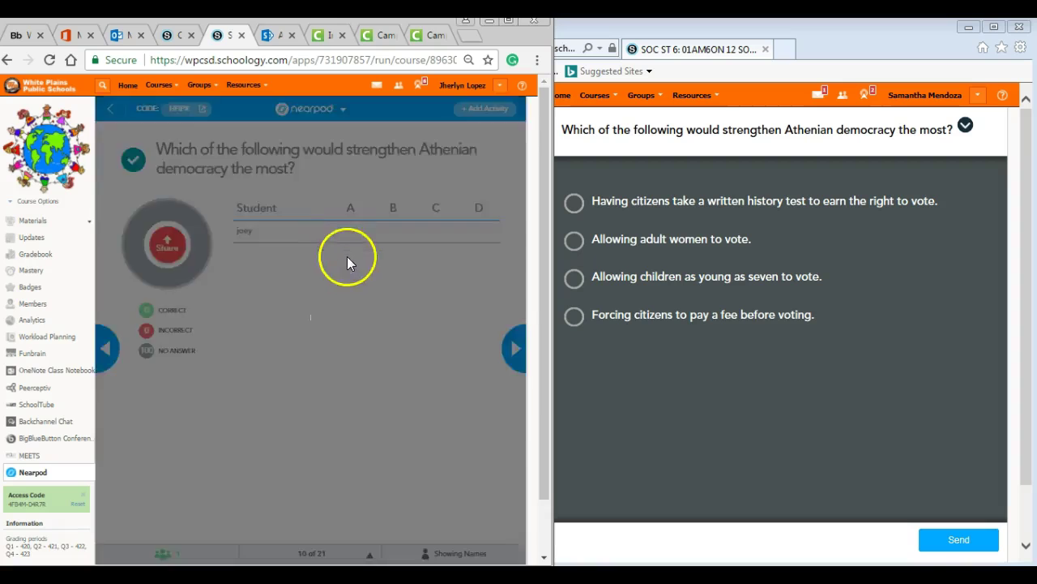
# Step: Exit the ended lesson in the student's window and switch back to the teacher's browser
pyautogui.click(669, 454)
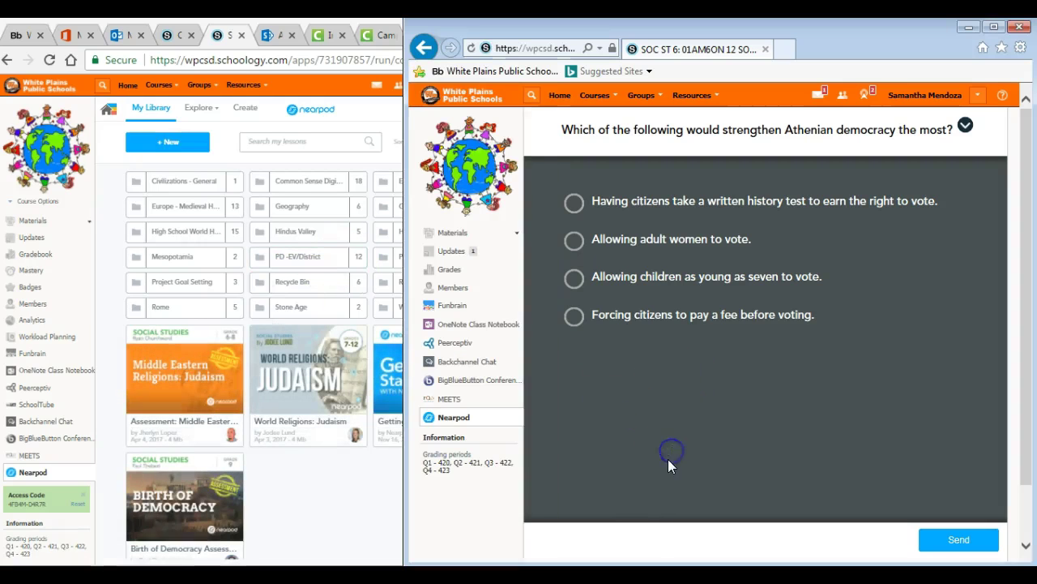
pyautogui.click(768, 275)
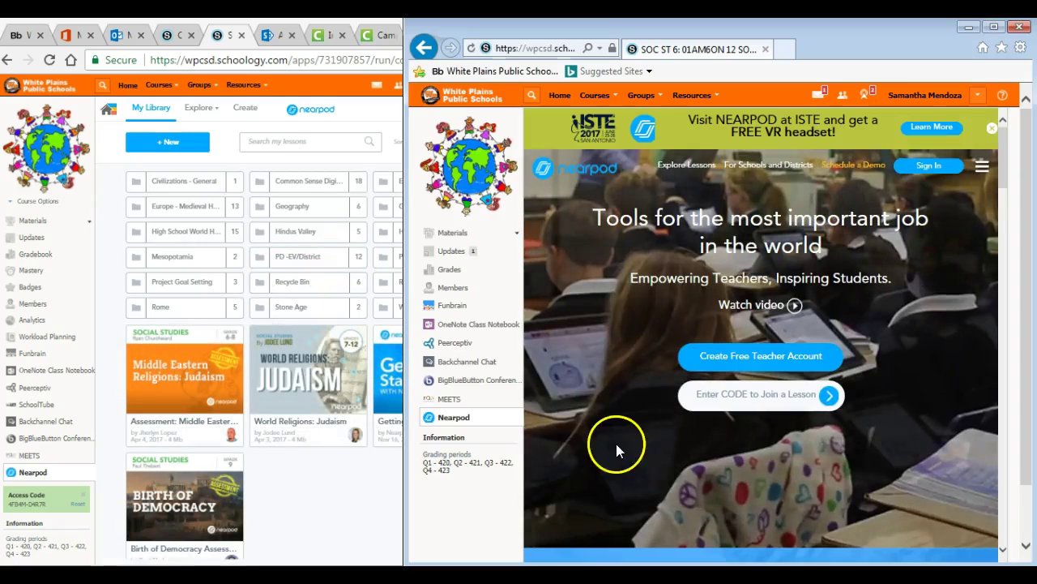
pyautogui.click(386, 504)
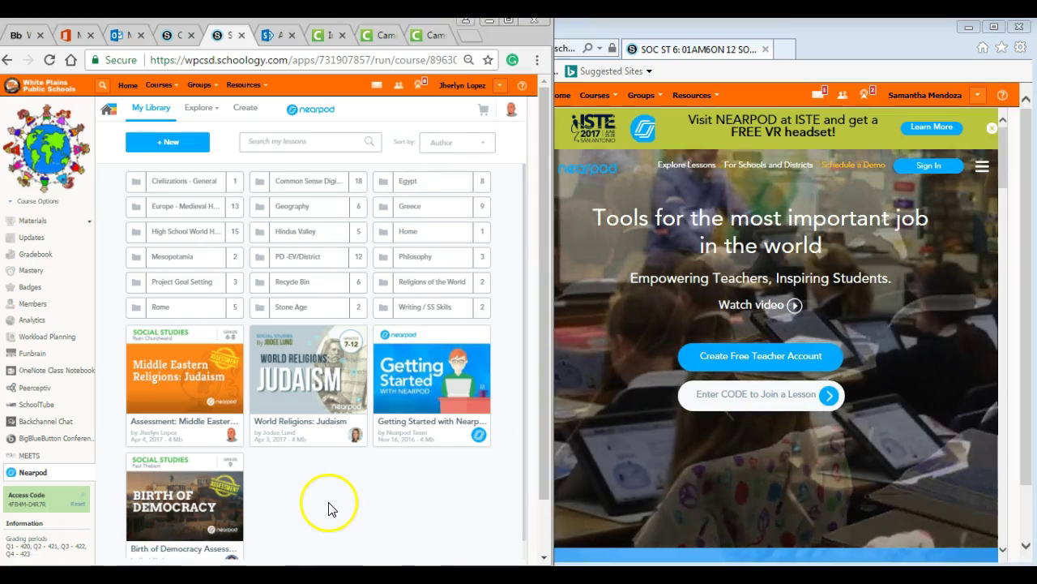